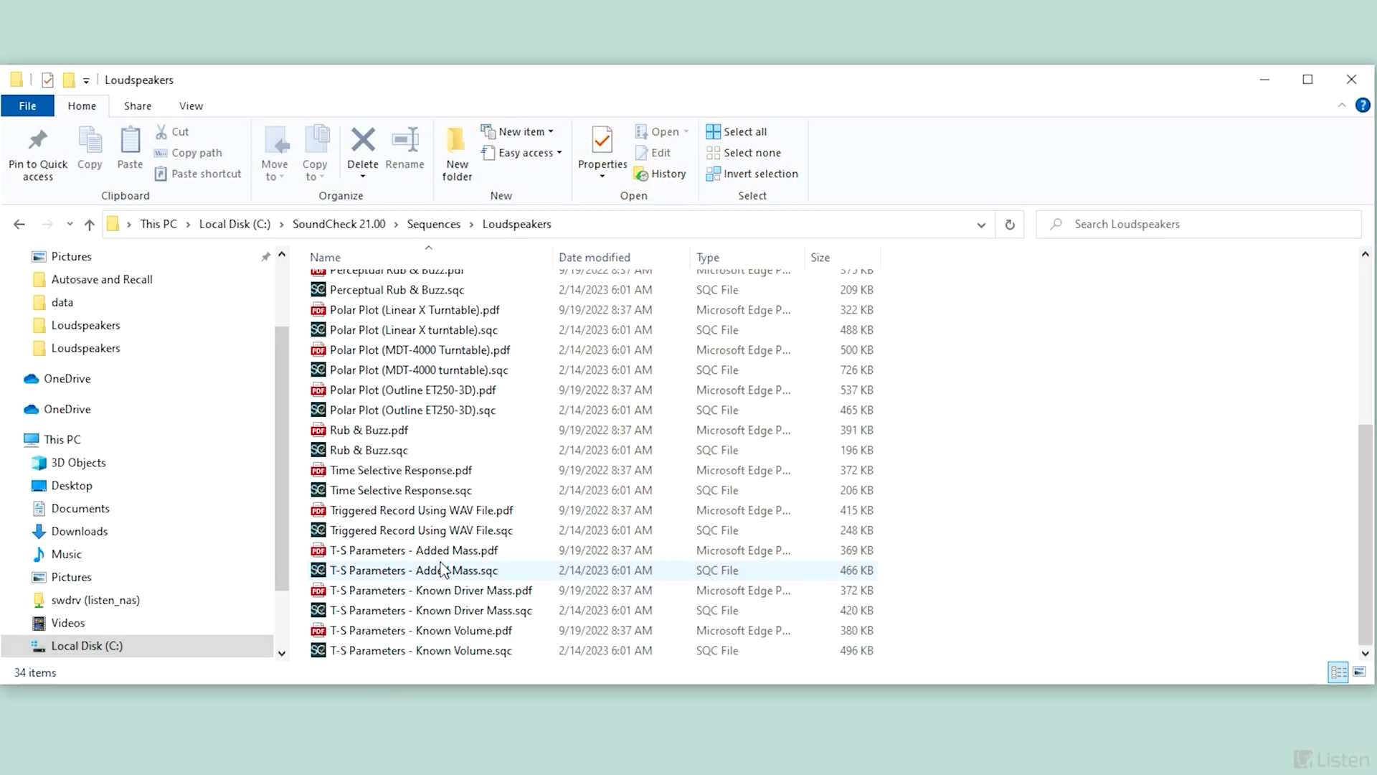
# Step: Select the T-S Parameters - Added Mass.sqc file in the Loudspeakers sequences folder
pyautogui.click(442, 569)
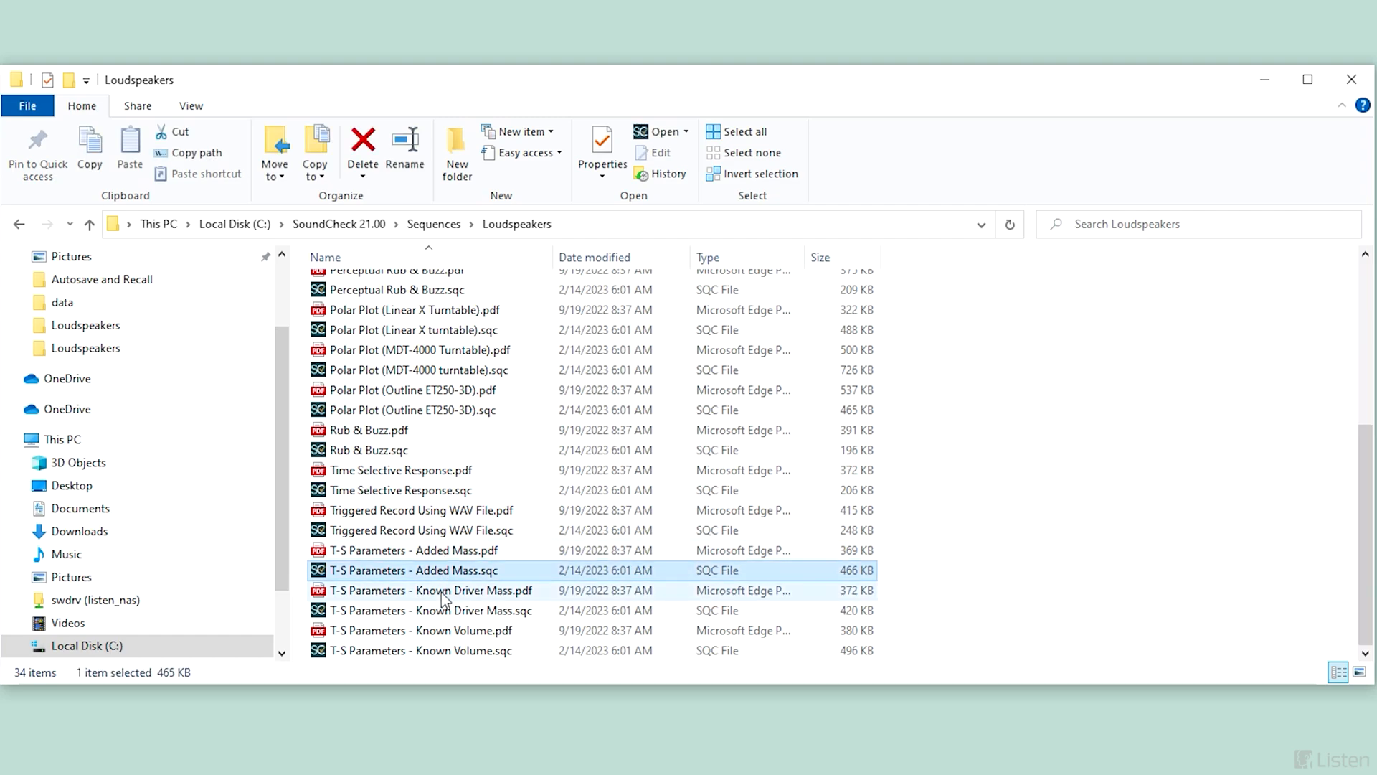
# Step: Launch T-S Parameters - Known Driver Mass.sqc in SoundCheck 21 and start the sequence run
pyautogui.click(442, 591)
pyautogui.click(436, 630)
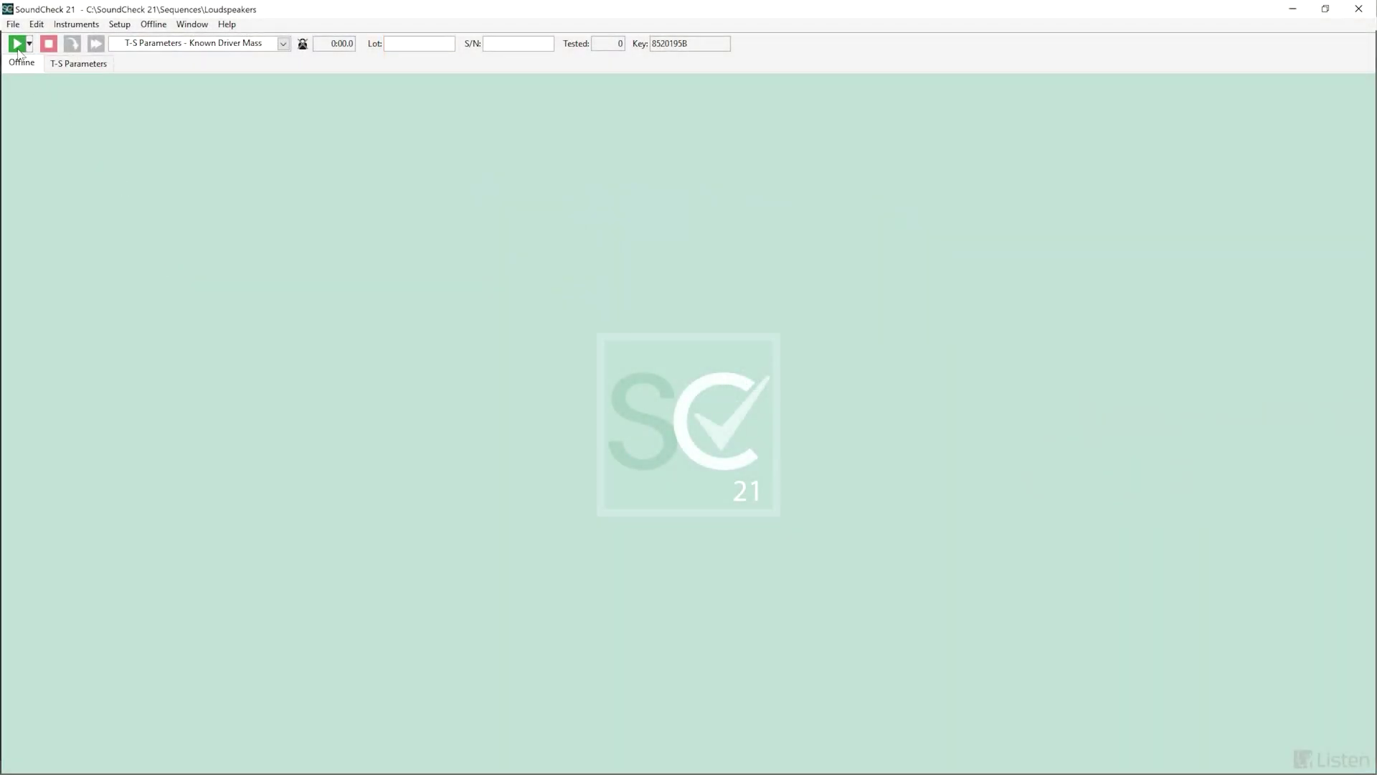
pyautogui.click(16, 44)
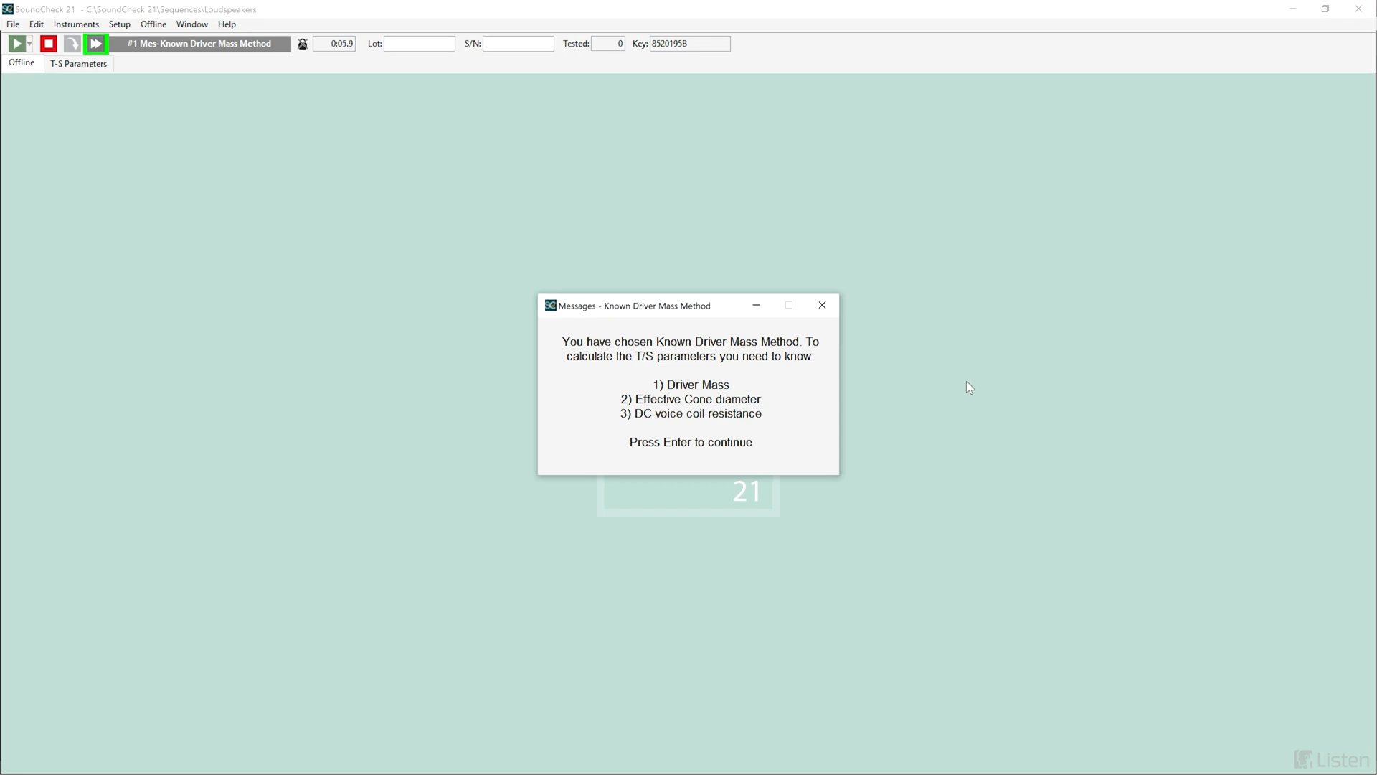
# Step: Dismiss the method message and accept 13.25 g driver mass and 13.25 cm diameter
pyautogui.press('Return')
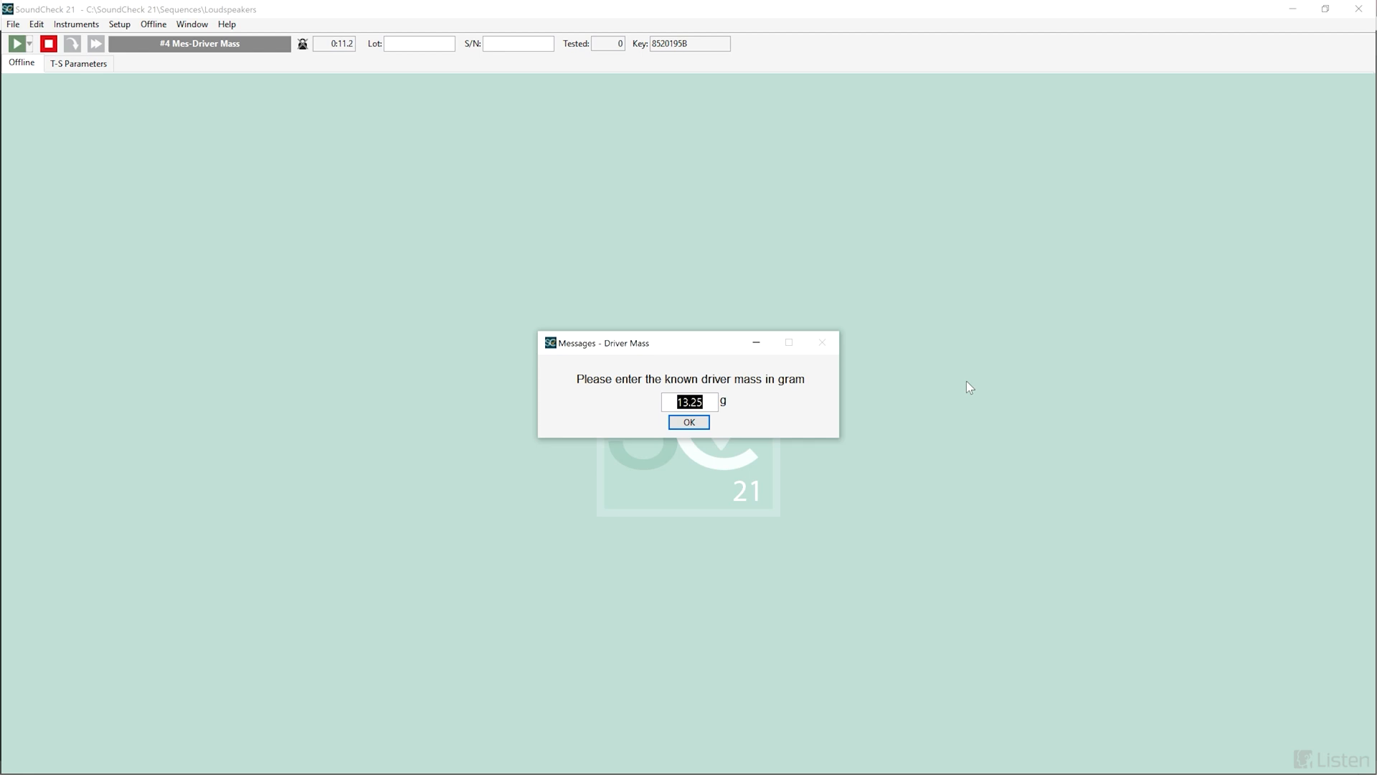
pyautogui.press('Return')
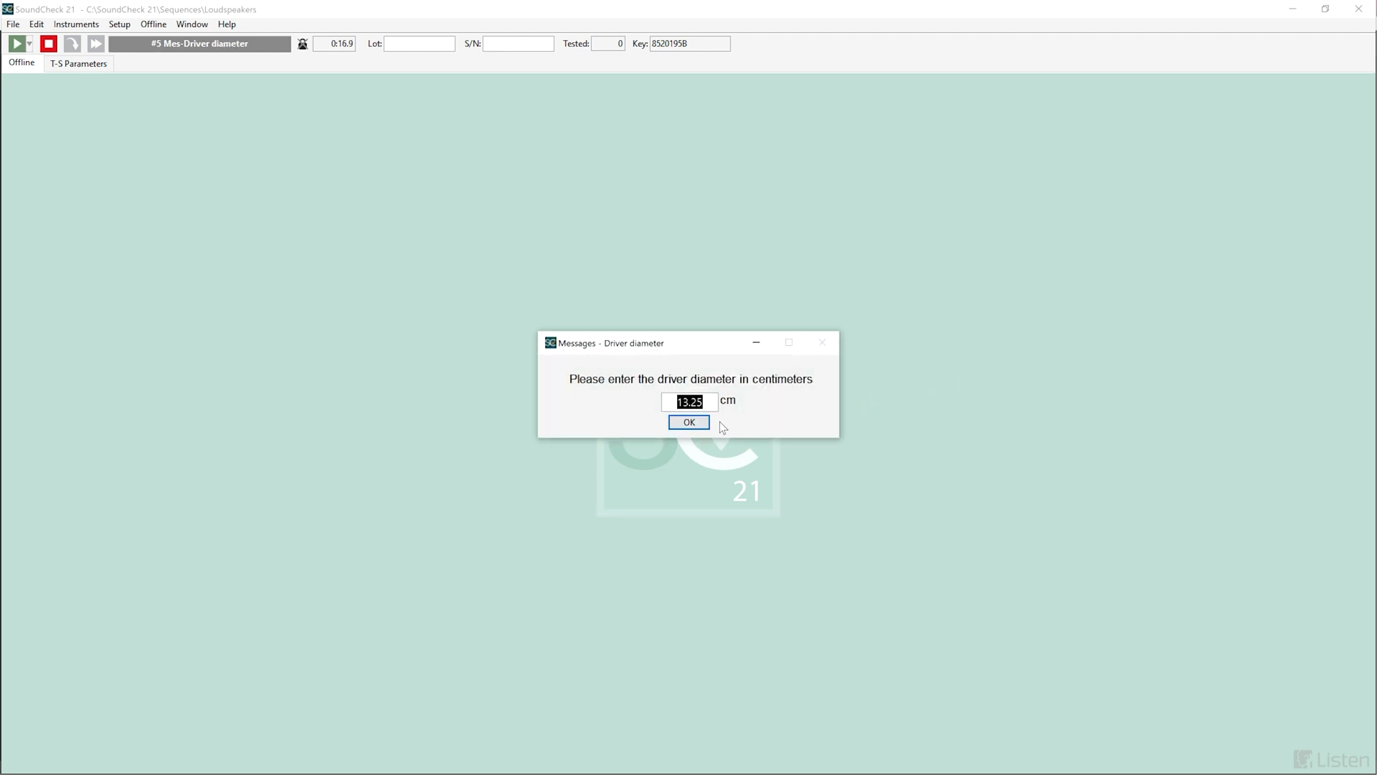
pyautogui.press('Return')
# Step: Keep 13.25 cm as the driver diameter for the Added Mass run
pyautogui.doubleClick(716, 407)
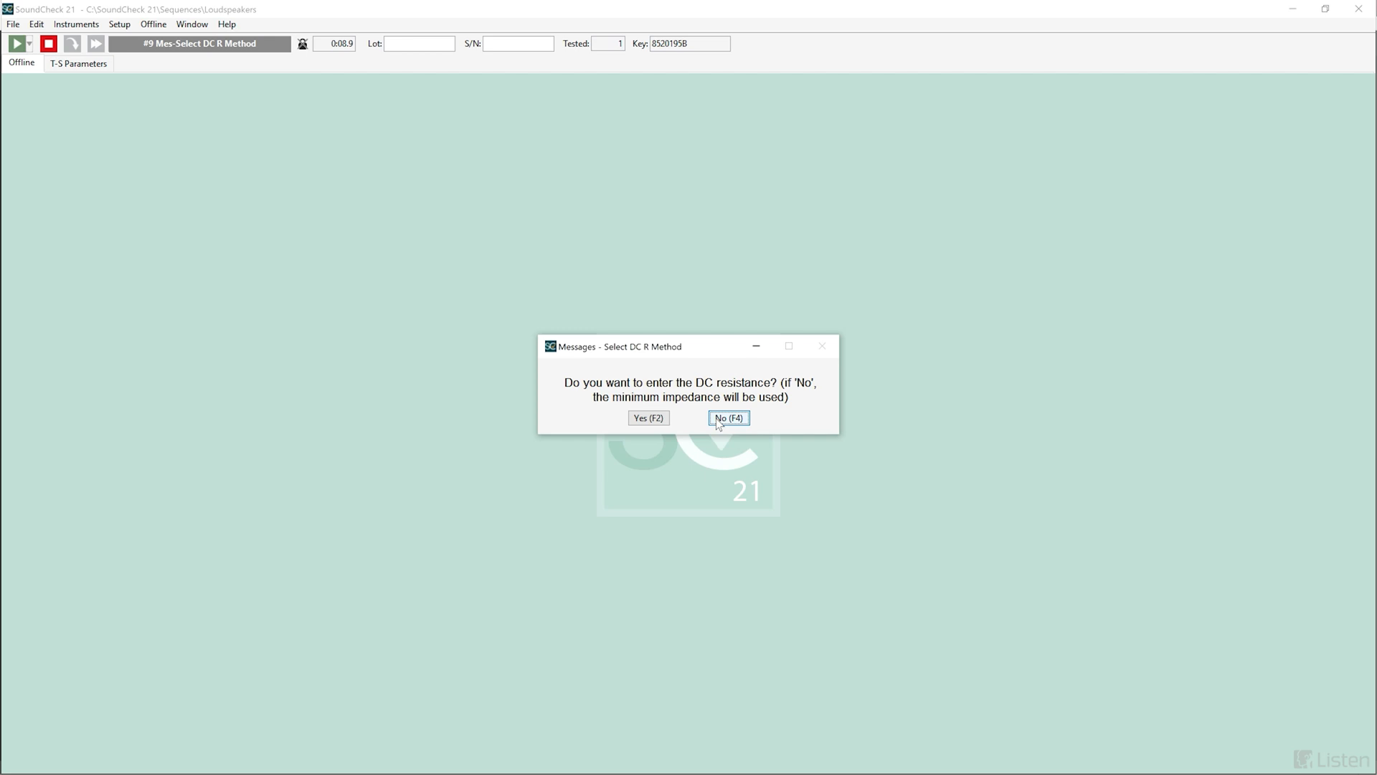
# Step: Choose minimum impedance instead of DC resistance and set the added mass to 3.62 grams
pyautogui.click(718, 420)
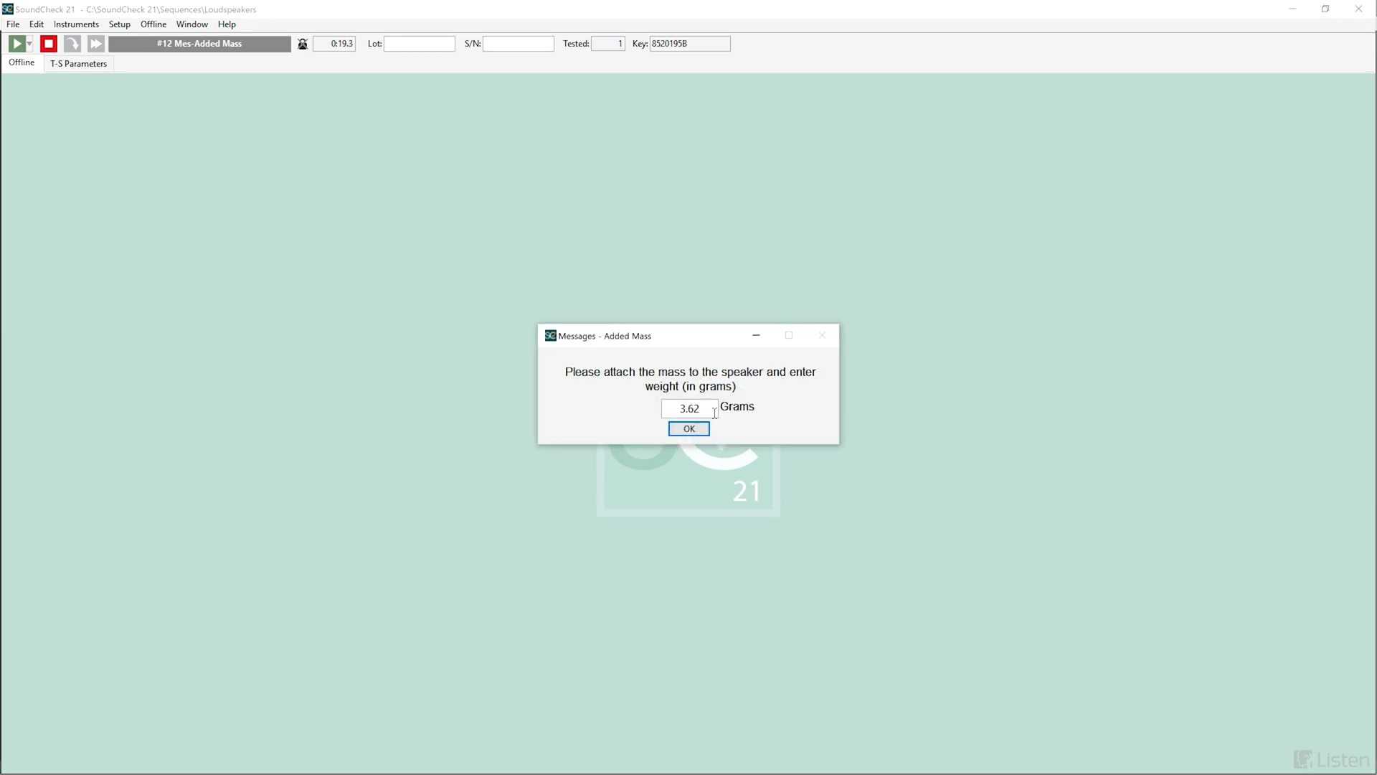
pyautogui.doubleClick(714, 412)
pyautogui.click(714, 412)
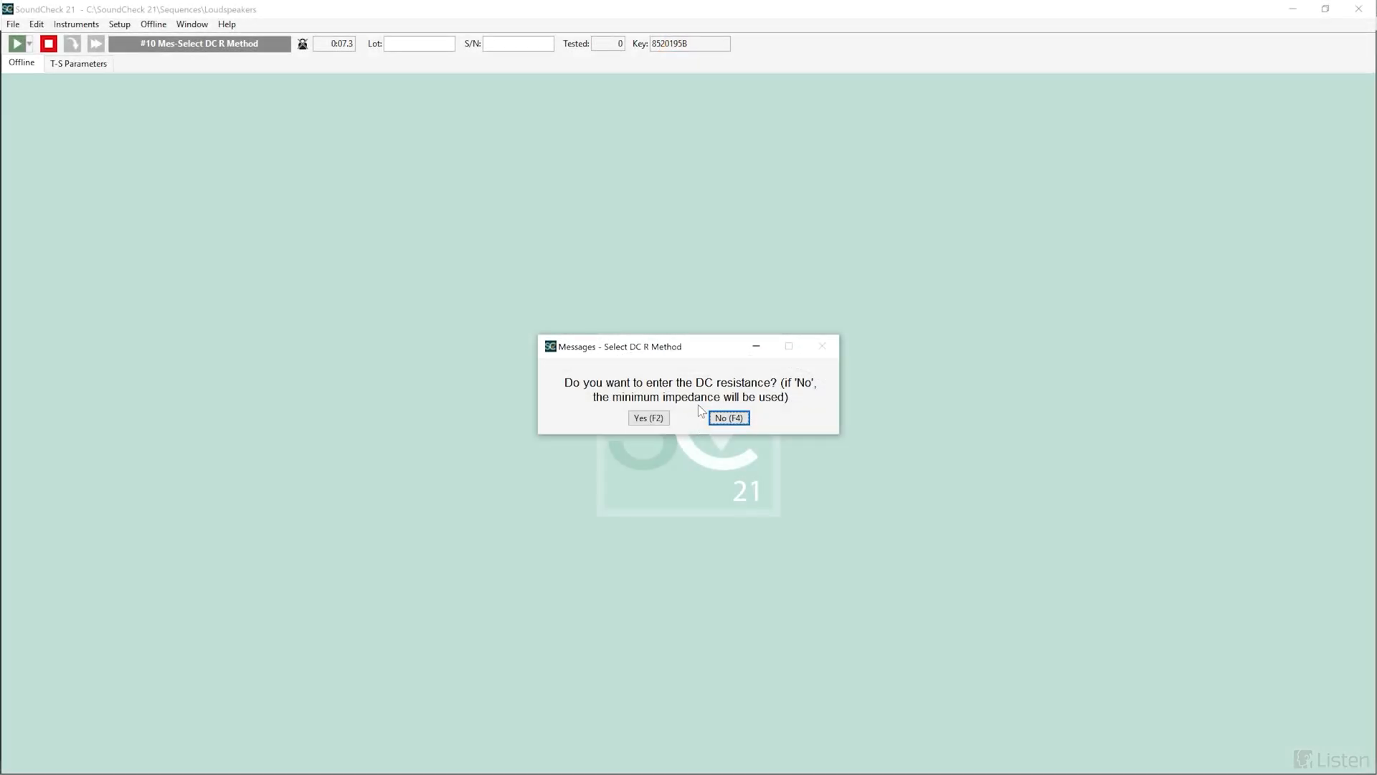
# Step: Choose minimum impedance instead of DC resistance and confirm an 8.1 liter closed volume
pyautogui.click(745, 419)
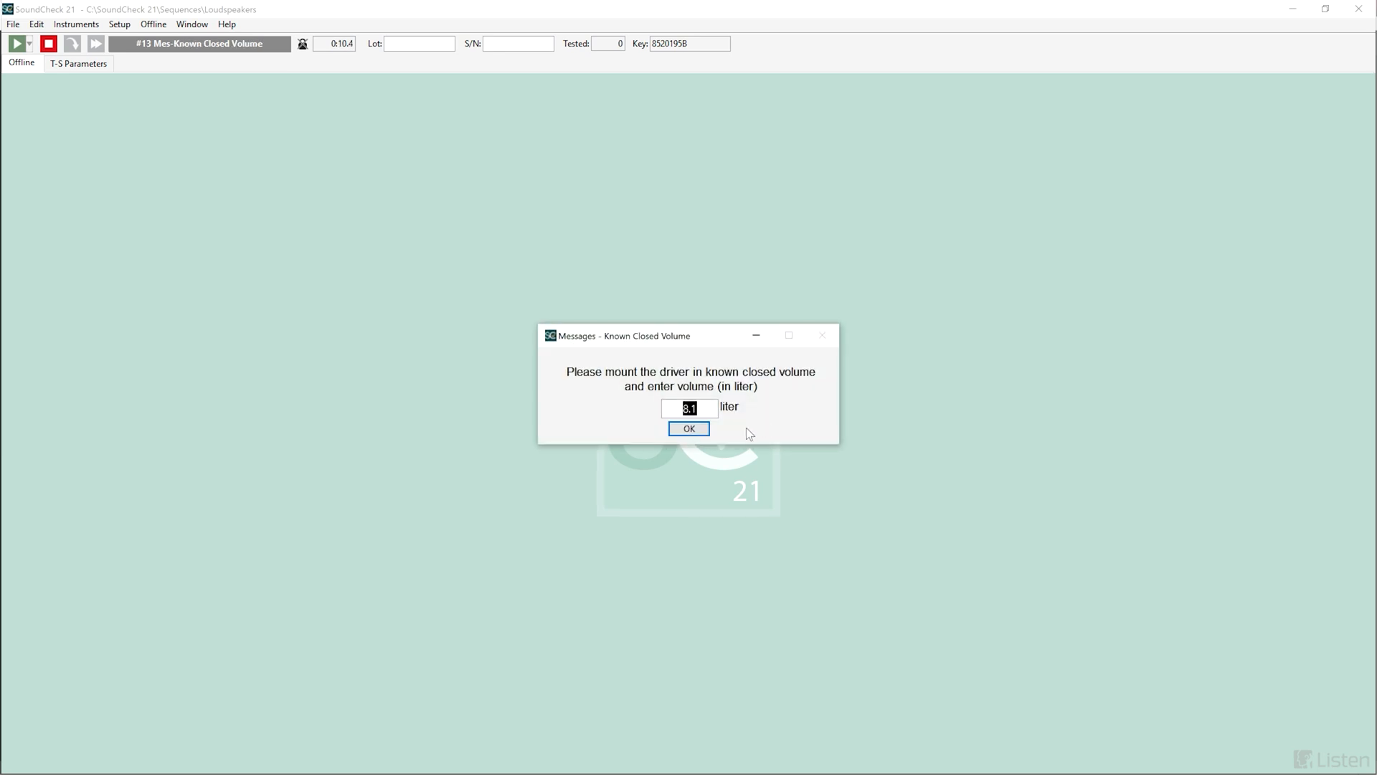
pyautogui.click(708, 412)
pyautogui.click(701, 429)
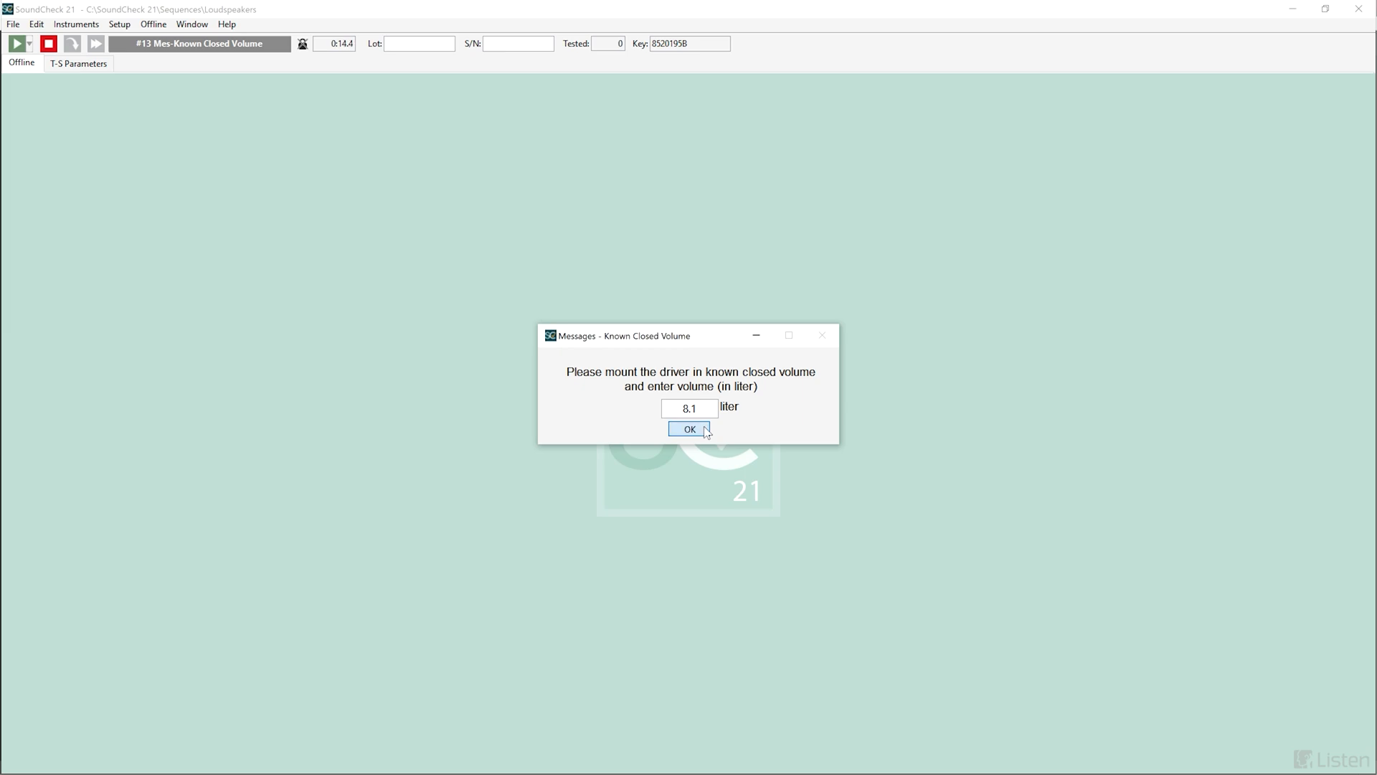